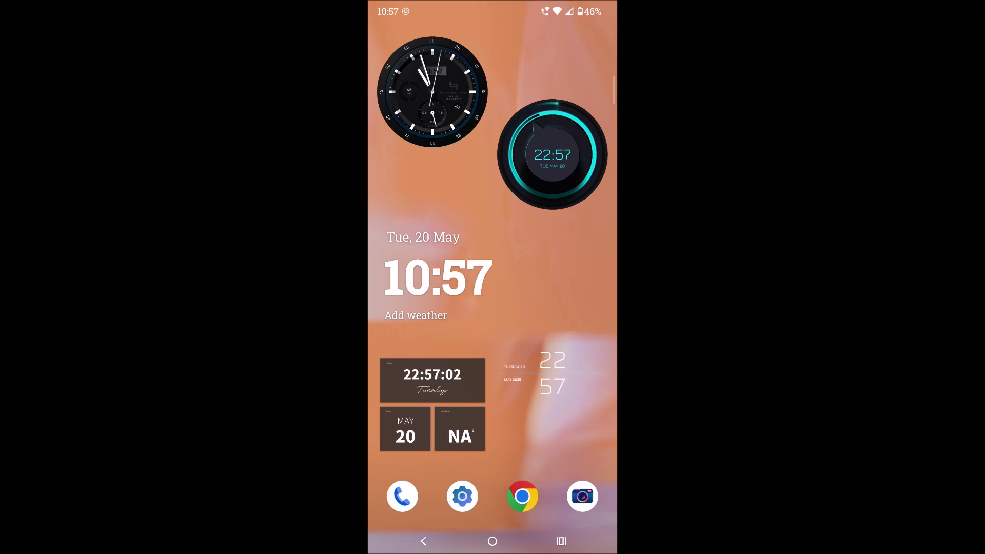
Swipe around the home screen pages to locate the large date-and-time widget
{"action": "mouse_move", "coordinate": [478, 158]}
{"action": "left_mouse_down"}
{"action": "mouse_move", "coordinate": [611, 153]}
{"action": "mouse_move", "coordinate": [566, 102]}
{"action": "mouse_move", "coordinate": [497, 131]}
{"action": "mouse_move", "coordinate": [483, 184]}
{"action": "left_mouse_up"}
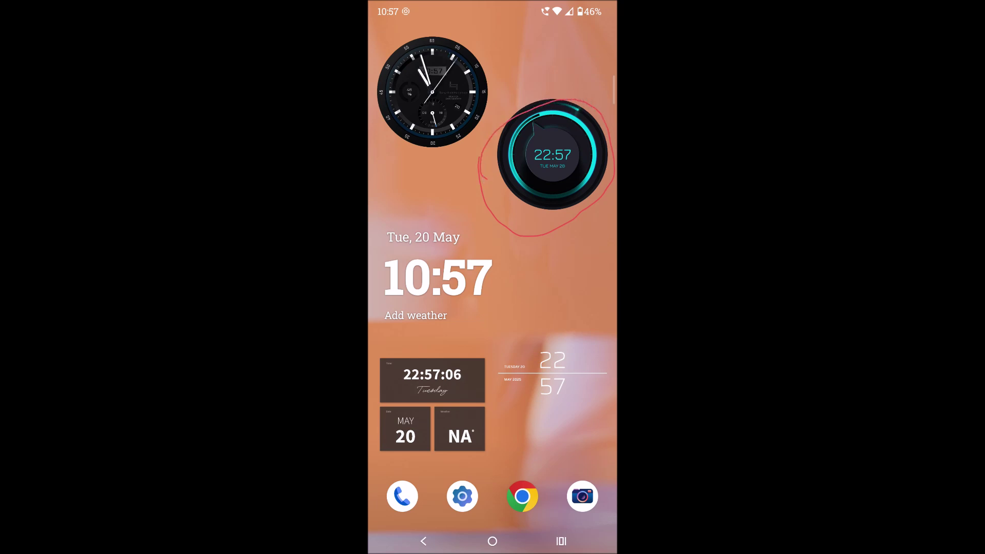
{"action": "mouse_move", "coordinate": [403, 203]}
{"action": "left_mouse_down"}
{"action": "mouse_move", "coordinate": [384, 321]}
{"action": "mouse_move", "coordinate": [508, 294]}
{"action": "mouse_move", "coordinate": [462, 207]}
{"action": "mouse_move", "coordinate": [408, 204]}
{"action": "mouse_move", "coordinate": [492, 279]}
{"action": "mouse_move", "coordinate": [431, 325]}
{"action": "mouse_move", "coordinate": [393, 295]}
{"action": "mouse_move", "coordinate": [428, 226]}
{"action": "left_mouse_up"}
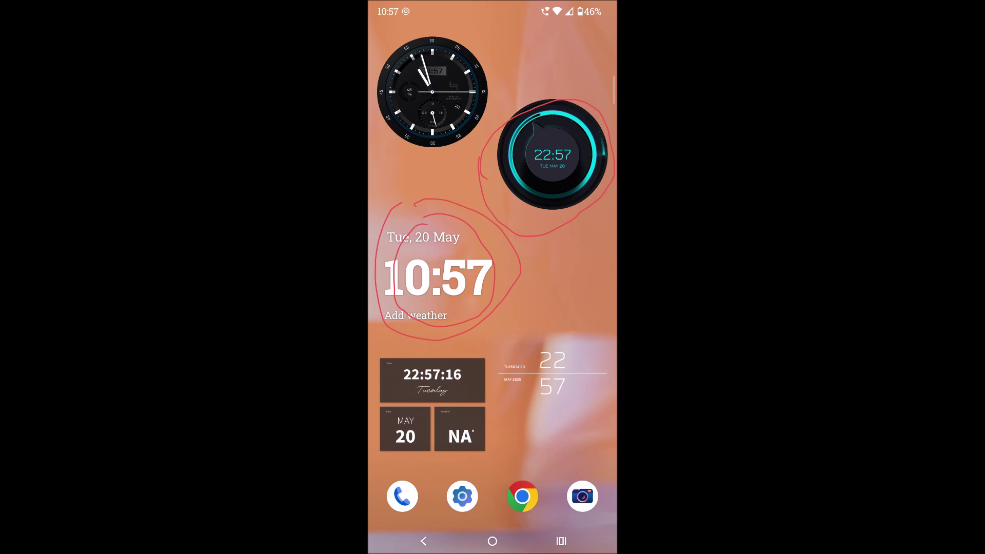
{"action": "mouse_move", "coordinate": [386, 126]}
{"action": "left_mouse_down"}
{"action": "mouse_move", "coordinate": [493, 131]}
{"action": "mouse_move", "coordinate": [385, 81]}
{"action": "left_mouse_up"}
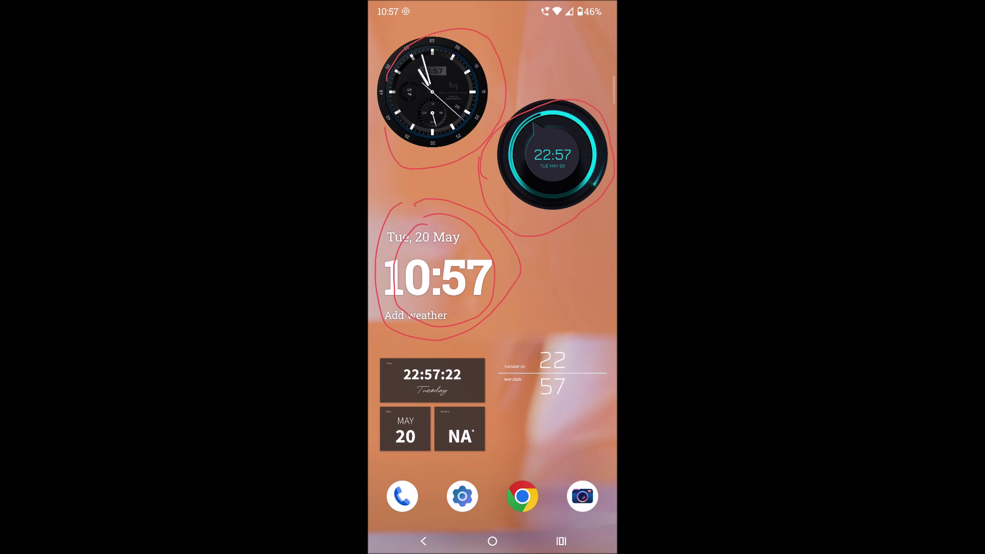
{"action": "left_click_drag", "start_coordinate": [448, 147], "coordinate": [456, 88]}
{"action": "left_click_drag", "start_coordinate": [562, 150], "coordinate": [566, 235]}
{"action": "mouse_move", "coordinate": [508, 346]}
{"action": "left_mouse_down"}
{"action": "mouse_move", "coordinate": [504, 394]}
{"action": "mouse_move", "coordinate": [595, 369]}
{"action": "mouse_move", "coordinate": [533, 315]}
{"action": "mouse_move", "coordinate": [461, 468]}
{"action": "mouse_move", "coordinate": [424, 352]}
{"action": "left_mouse_up"}
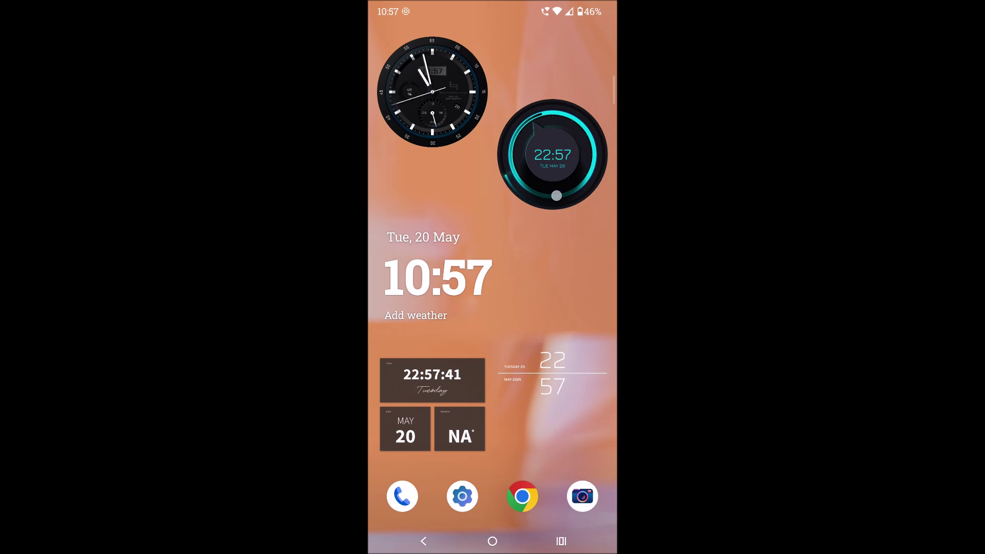
{"action": "left_click_drag", "start_coordinate": [543, 162], "coordinate": [539, 167]}
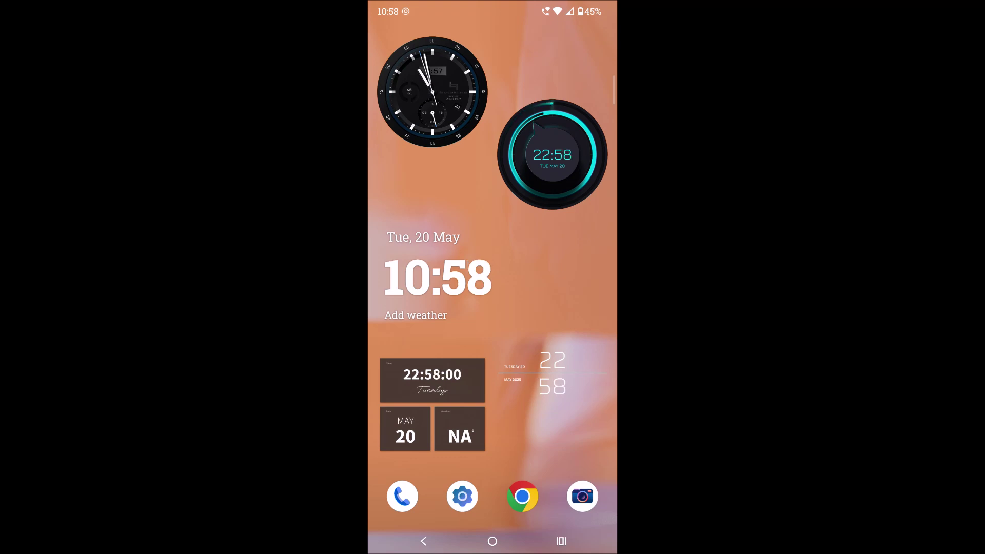
Remove the large date-and-time widget by dragging it onto Remove
{"action": "left_click", "coordinate": [456, 268]}
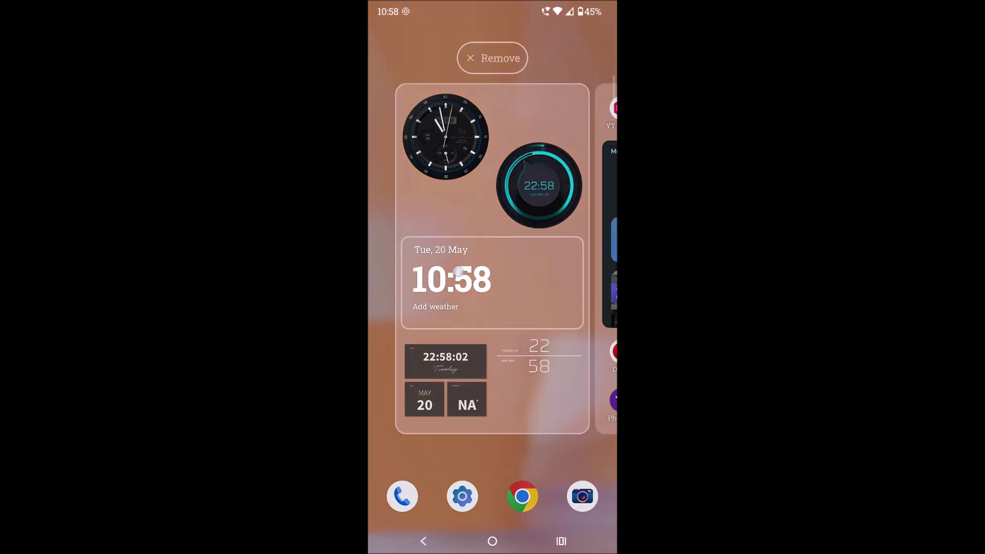
{"action": "left_click_drag", "start_coordinate": [456, 272], "coordinate": [497, 57]}
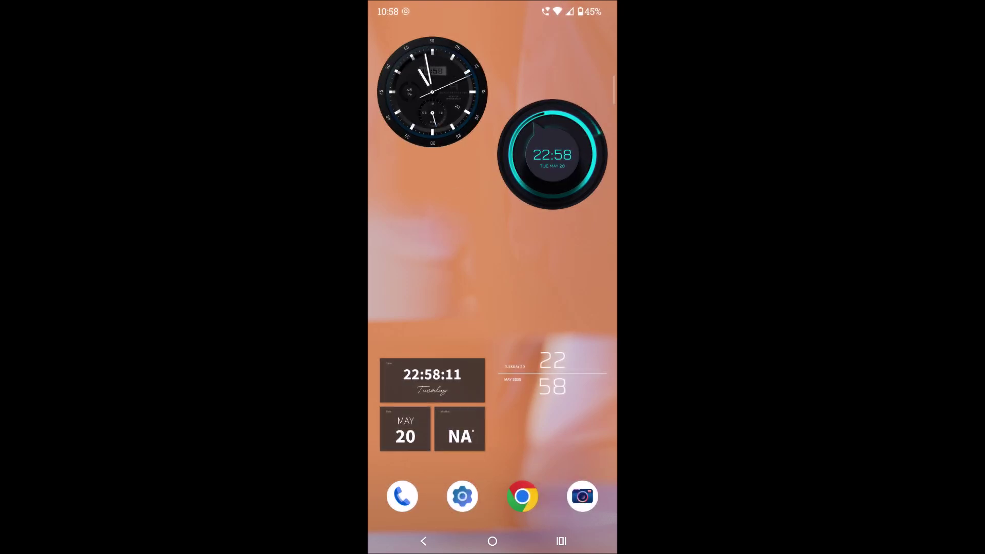
Bring up the home screen options and widget list, then dismiss them again
{"action": "left_click", "coordinate": [487, 263]}
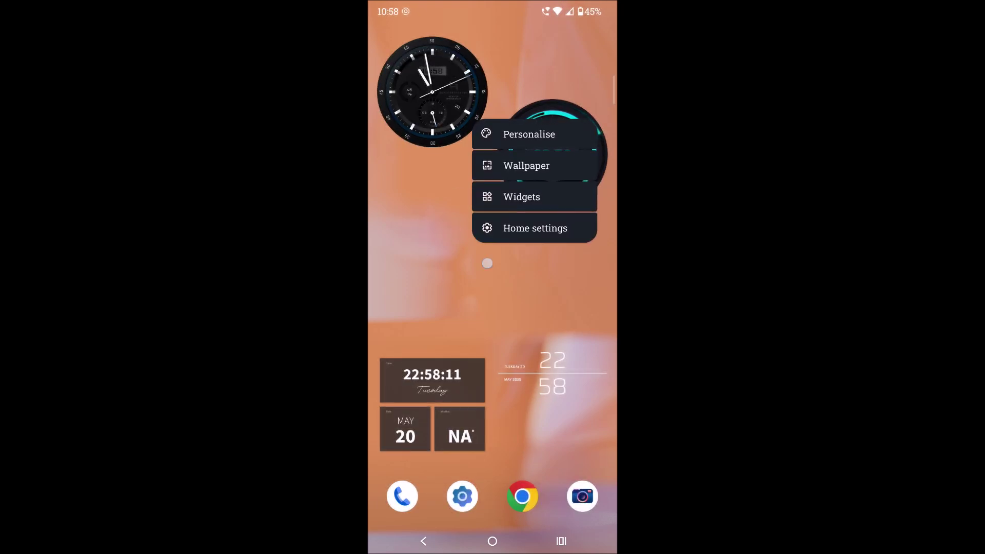
{"action": "left_click", "coordinate": [558, 196]}
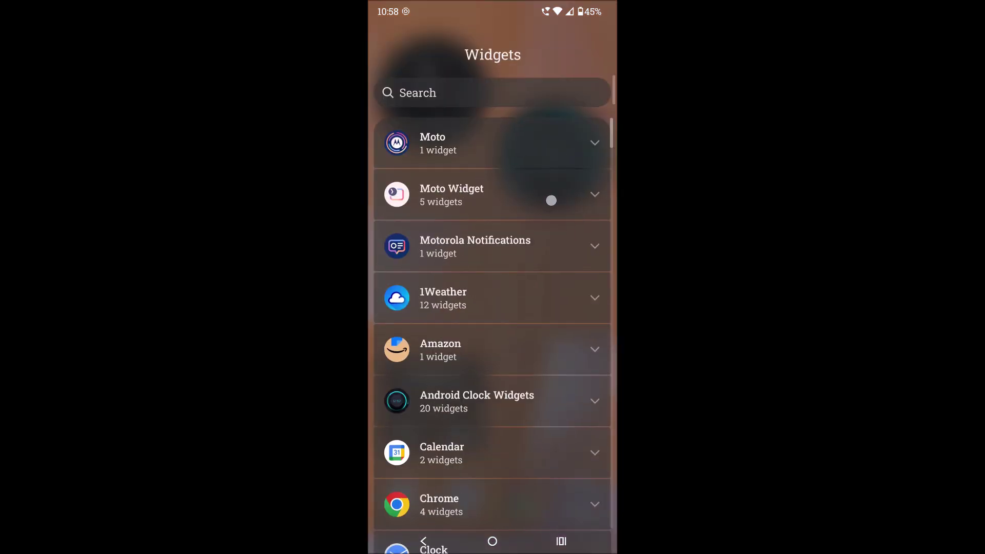
{"action": "left_click_drag", "start_coordinate": [561, 200], "coordinate": [515, 355]}
{"action": "left_click", "coordinate": [473, 232]}
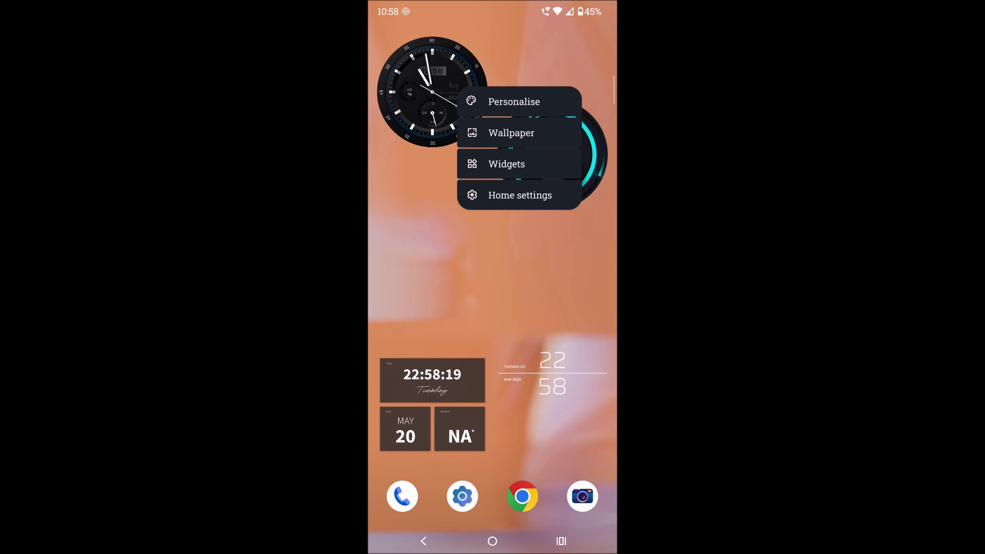
{"action": "key", "text": "Escape"}
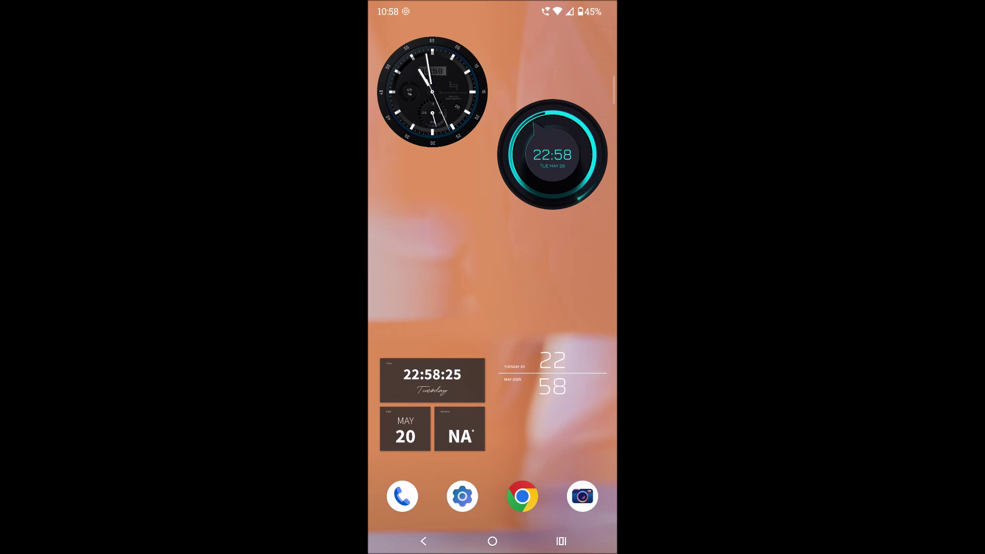
Show the widget list with the Android Clock Widgets collection expanded
{"action": "left_click", "coordinate": [469, 212]}
{"action": "left_click", "coordinate": [519, 145]}
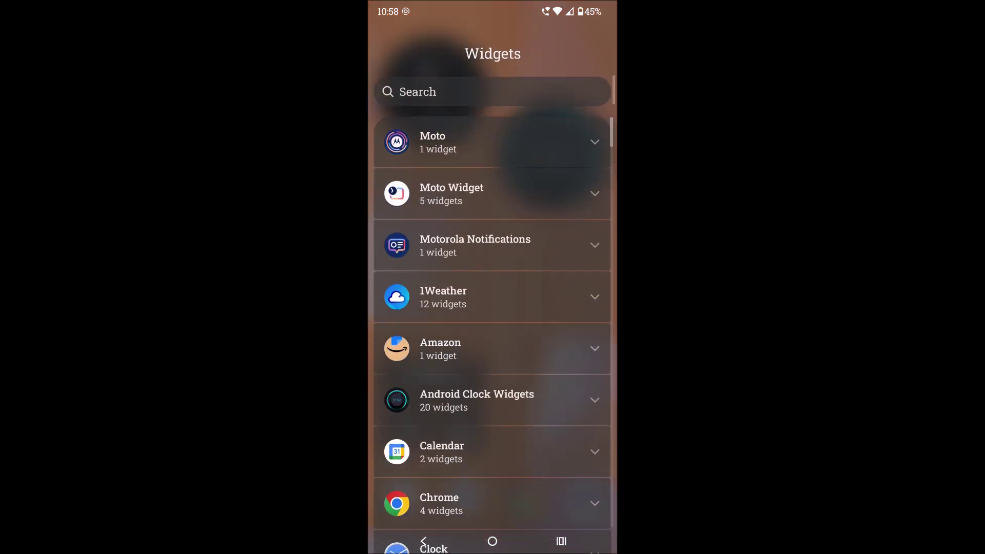
{"action": "left_click_drag", "start_coordinate": [526, 300], "coordinate": [526, 233]}
{"action": "left_click_drag", "start_coordinate": [560, 273], "coordinate": [544, 266]}
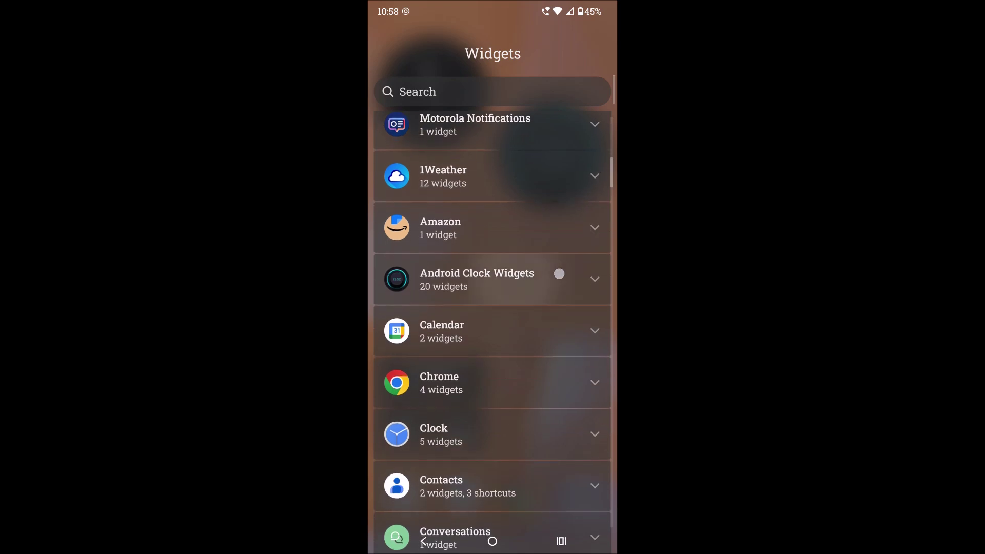
{"action": "left_click", "coordinate": [568, 264]}
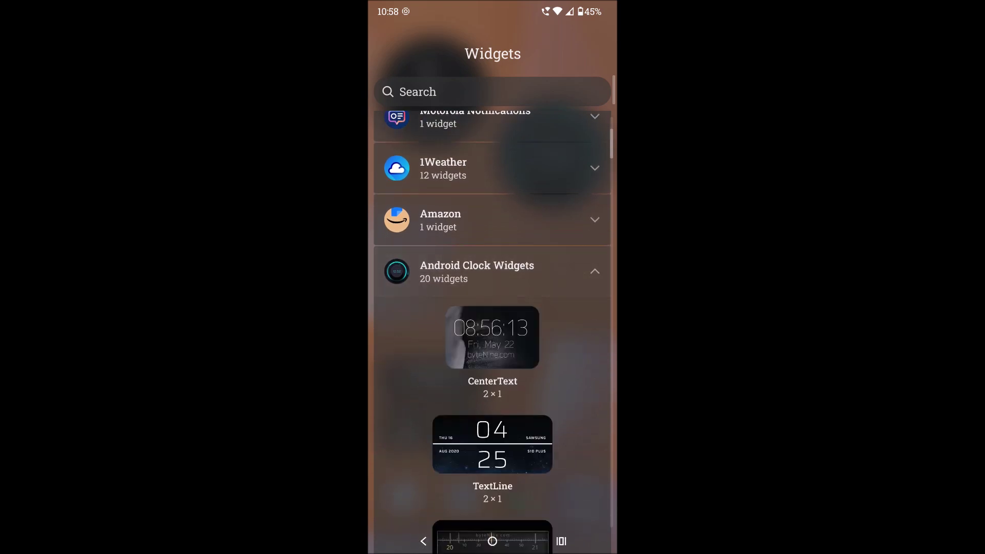
{"action": "left_click_drag", "start_coordinate": [541, 447], "coordinate": [540, 123]}
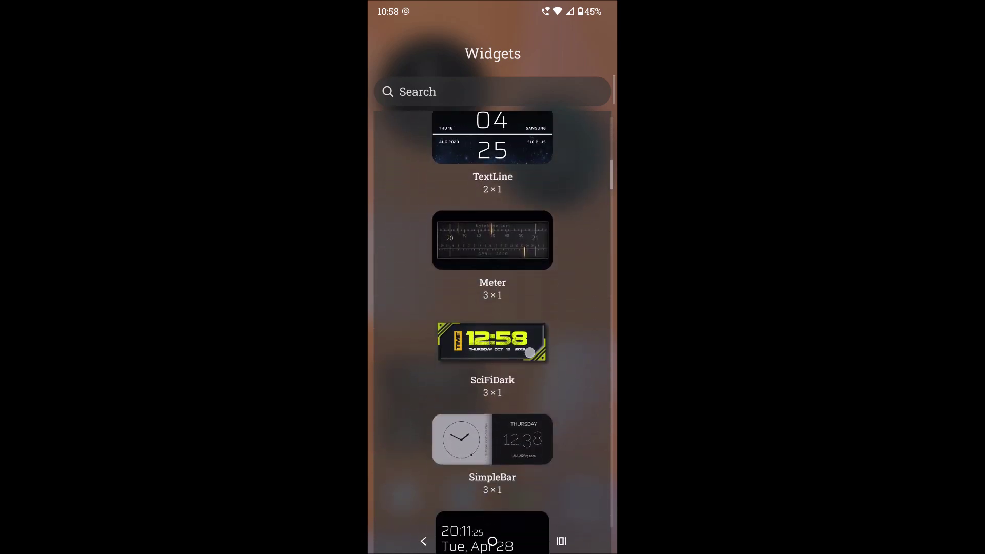
{"action": "left_click_drag", "start_coordinate": [493, 400], "coordinate": [493, 216]}
{"action": "left_click_drag", "start_coordinate": [493, 401], "coordinate": [492, 216]}
{"action": "left_click_drag", "start_coordinate": [542, 357], "coordinate": [542, 154]}
{"action": "left_click_drag", "start_coordinate": [542, 401], "coordinate": [543, 232]}
{"action": "left_click_drag", "start_coordinate": [493, 400], "coordinate": [493, 155]}
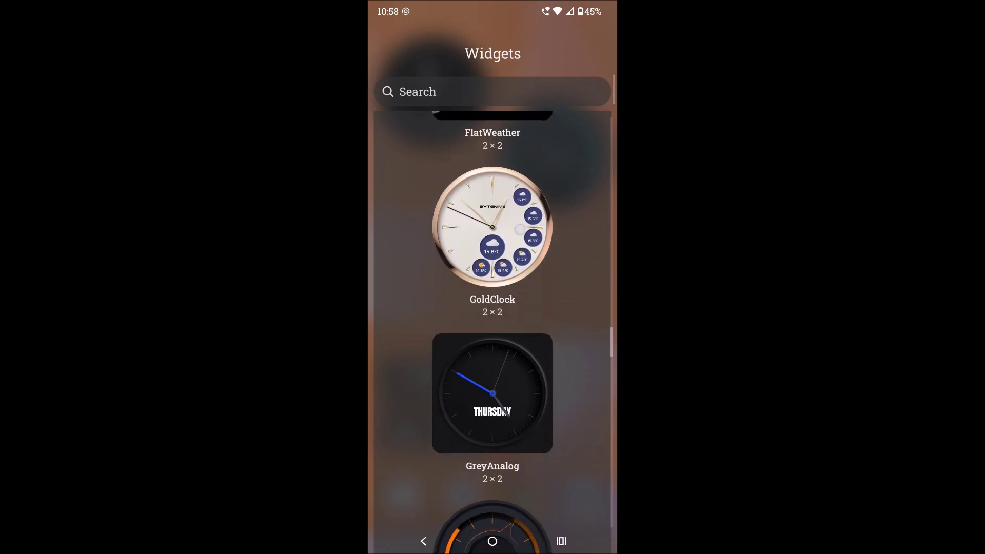
Place the GoldClock widget in the left column and return to the home screen
{"action": "left_click_drag", "start_coordinate": [520, 230], "coordinate": [443, 235]}
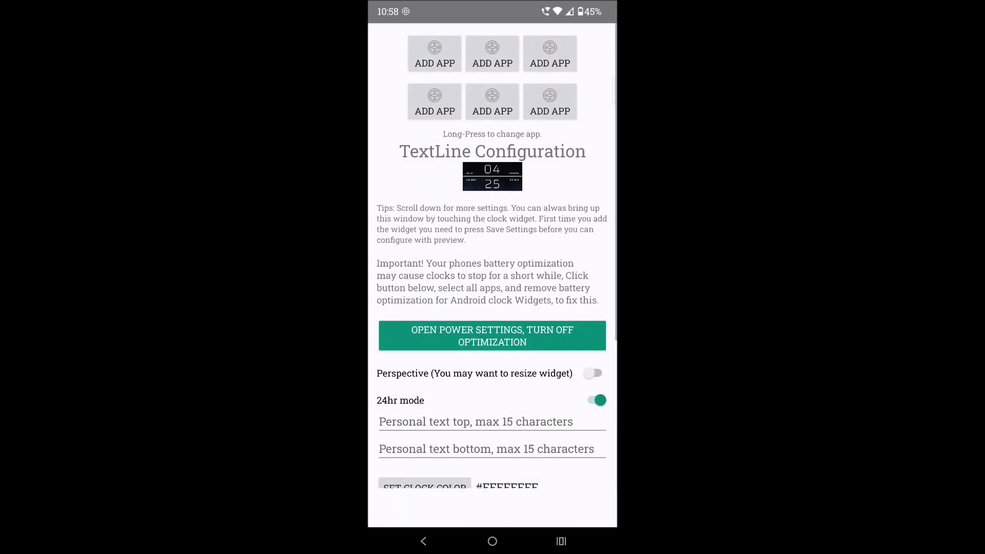
{"action": "left_click_drag", "start_coordinate": [616, 508], "coordinate": [584, 507]}
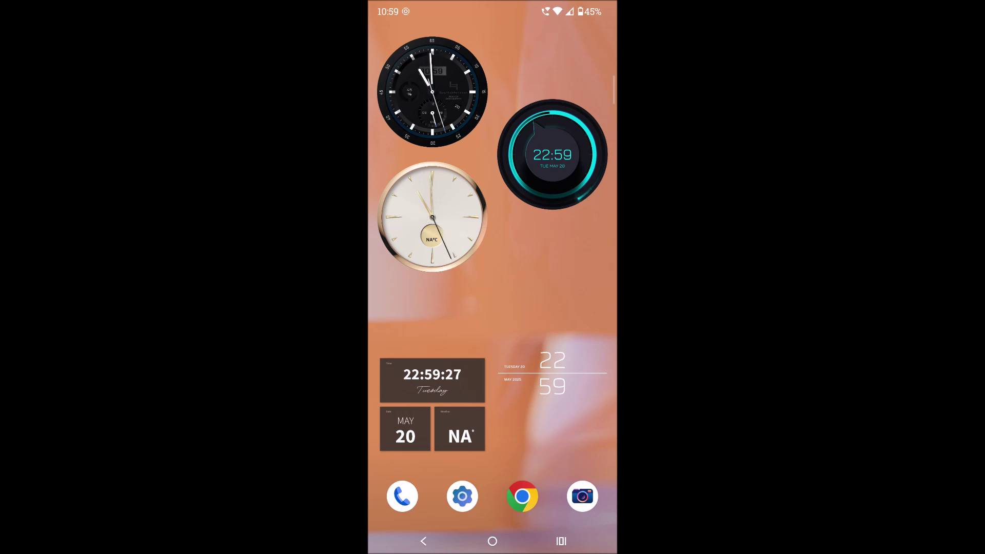
Briefly check the widget list, close it, and launch the Play Store from the app drawer
{"action": "left_click_drag", "start_coordinate": [538, 273], "coordinate": [531, 216]}
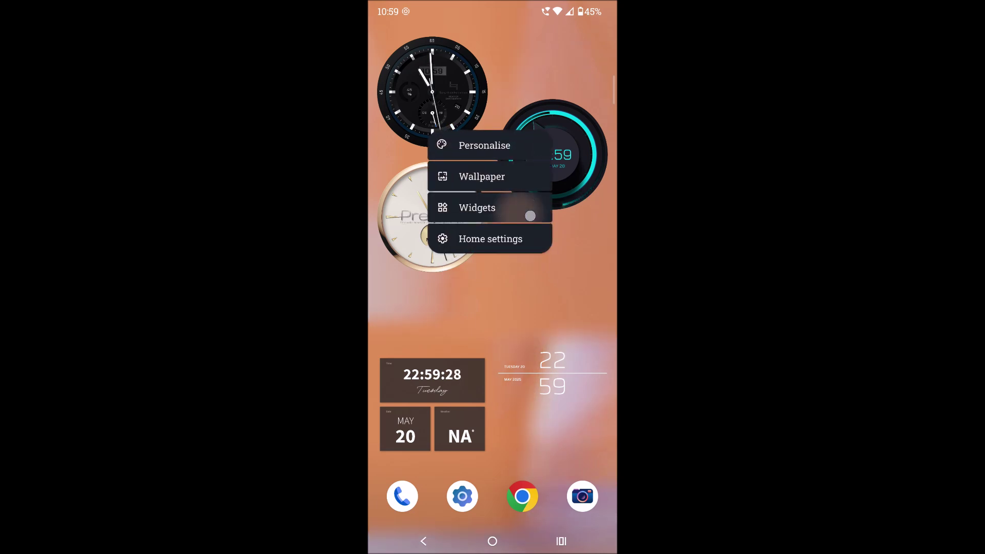
{"action": "left_click", "coordinate": [531, 216]}
{"action": "left_click_drag", "start_coordinate": [455, 397], "coordinate": [455, 346]}
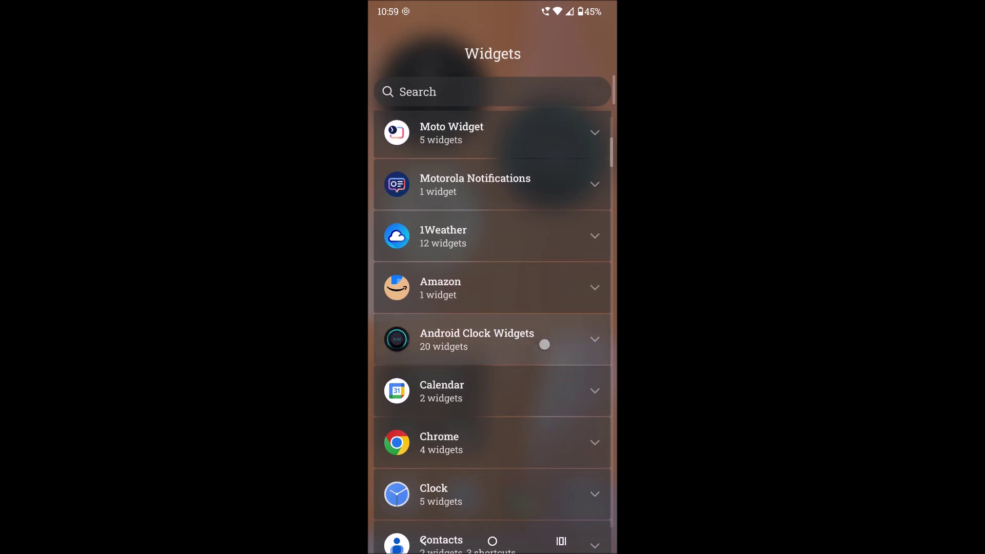
{"action": "left_click_drag", "start_coordinate": [544, 344], "coordinate": [541, 346]}
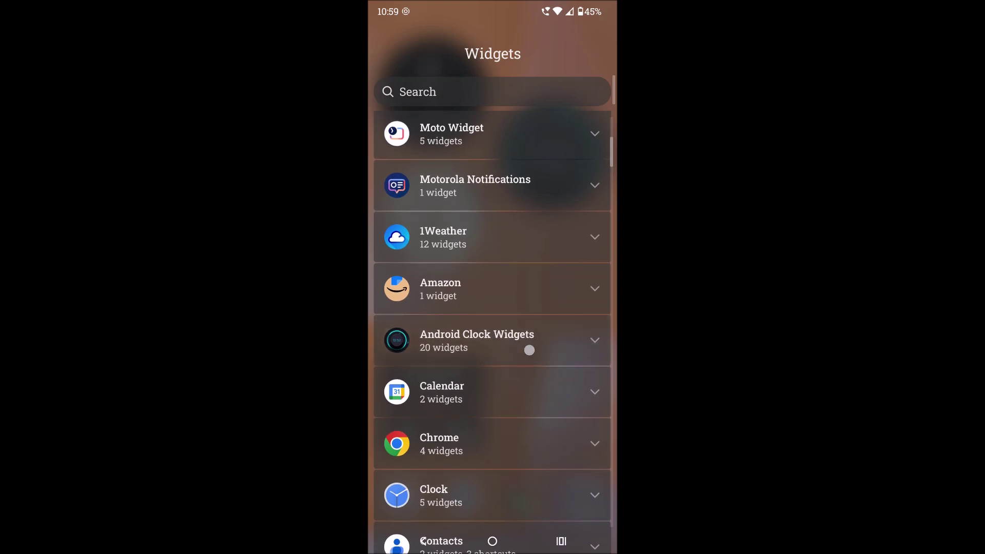
{"action": "left_click", "coordinate": [493, 541]}
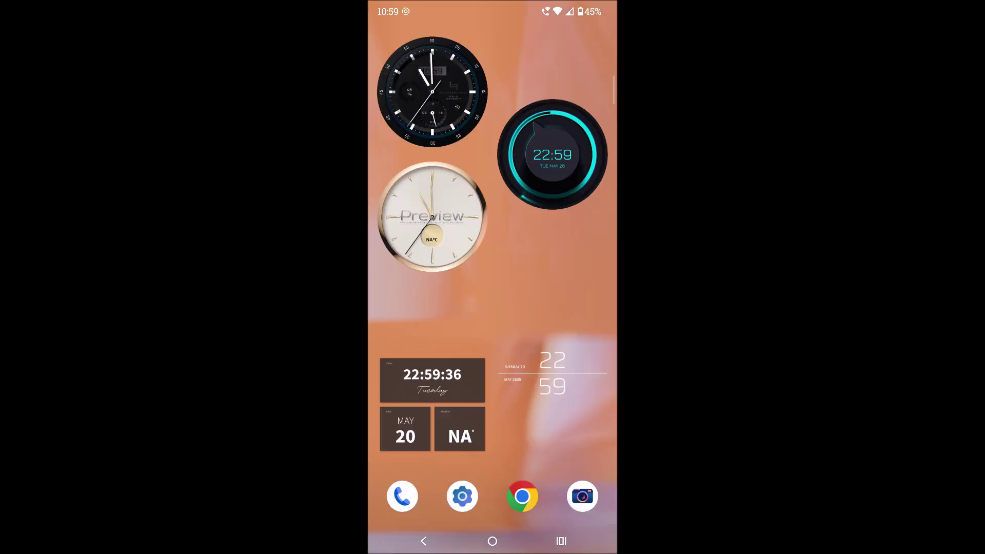
{"action": "left_click_drag", "start_coordinate": [458, 375], "coordinate": [457, 231]}
{"action": "mouse_move", "coordinate": [499, 478]}
{"action": "left_mouse_down"}
{"action": "mouse_move", "coordinate": [500, 369]}
{"action": "mouse_move", "coordinate": [525, 282]}
{"action": "left_mouse_up"}
{"action": "left_click", "coordinate": [462, 459]}
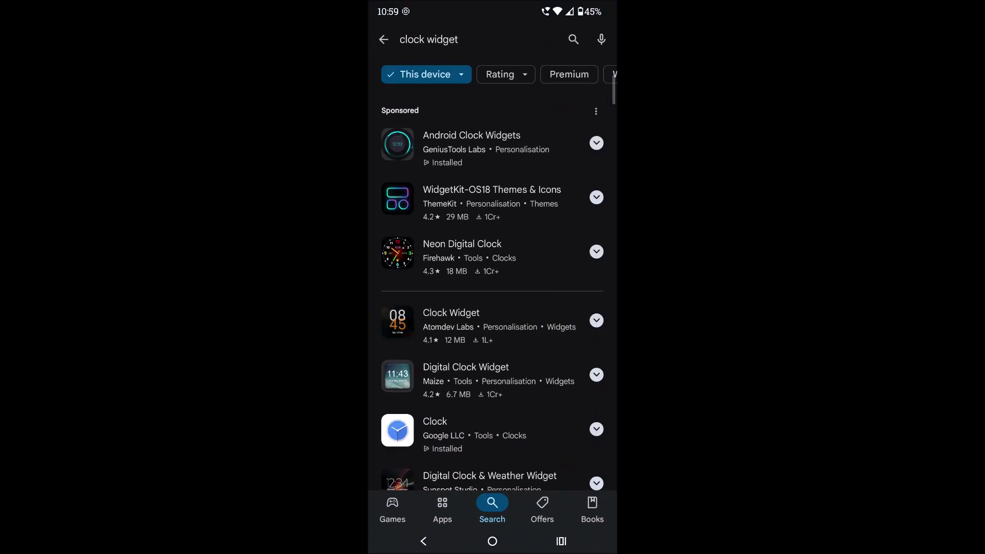
Uninstall Android Clock Widgets from its Play Store page, confirming the removal
{"action": "left_click", "coordinate": [533, 137]}
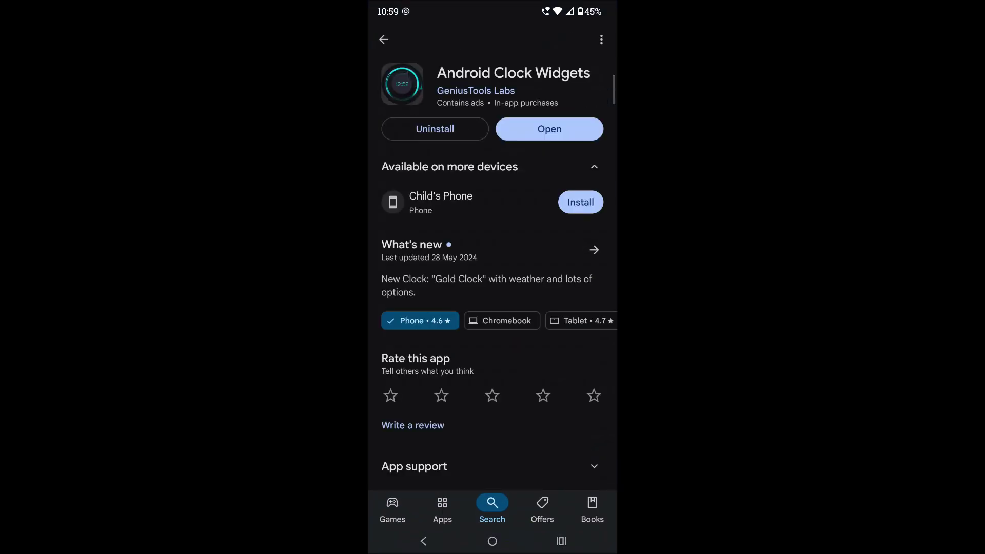
{"action": "left_click", "coordinate": [463, 132]}
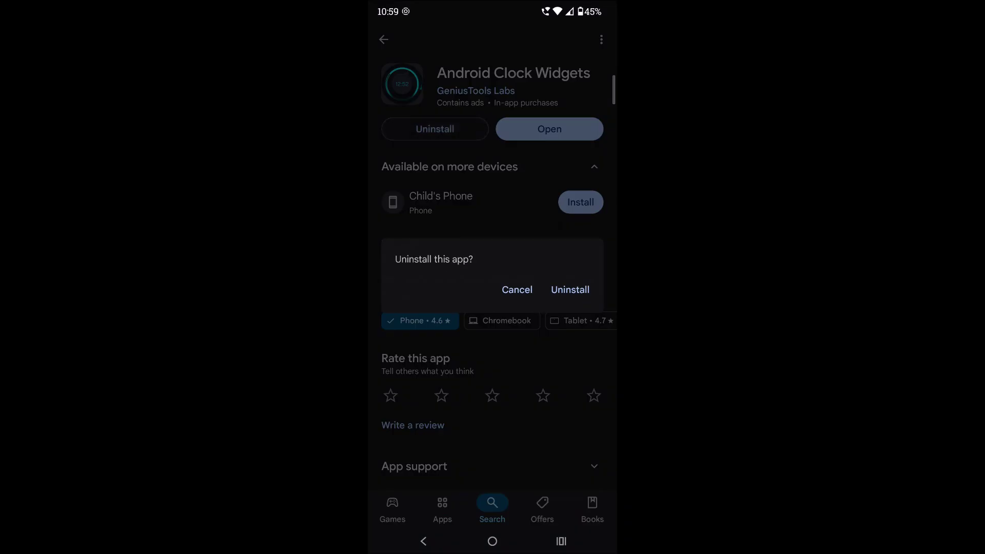
{"action": "left_click", "coordinate": [559, 287]}
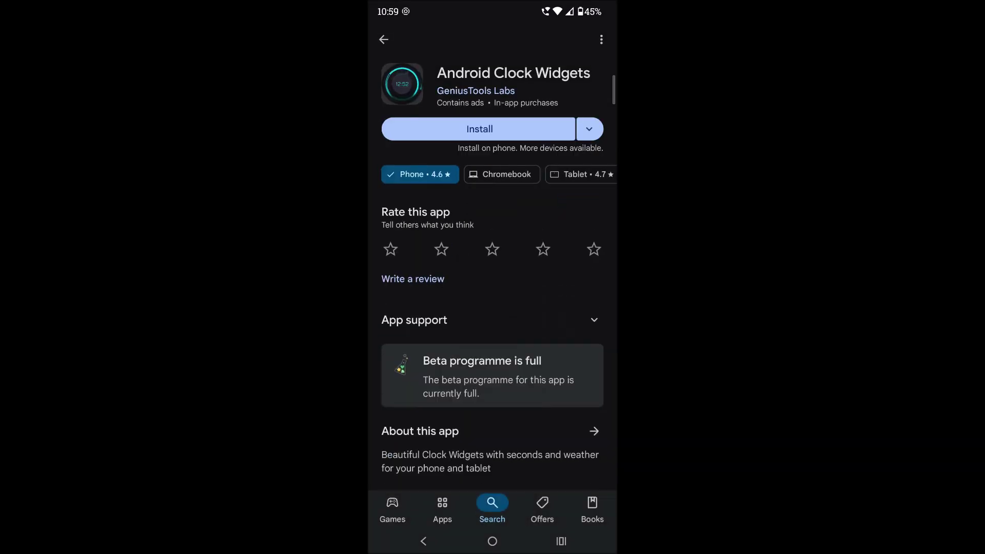
Return to the home screen, glancing at the Google feed, and open the app list
{"action": "left_click", "coordinate": [493, 540]}
{"action": "left_click_drag", "start_coordinate": [416, 308], "coordinate": [585, 309]}
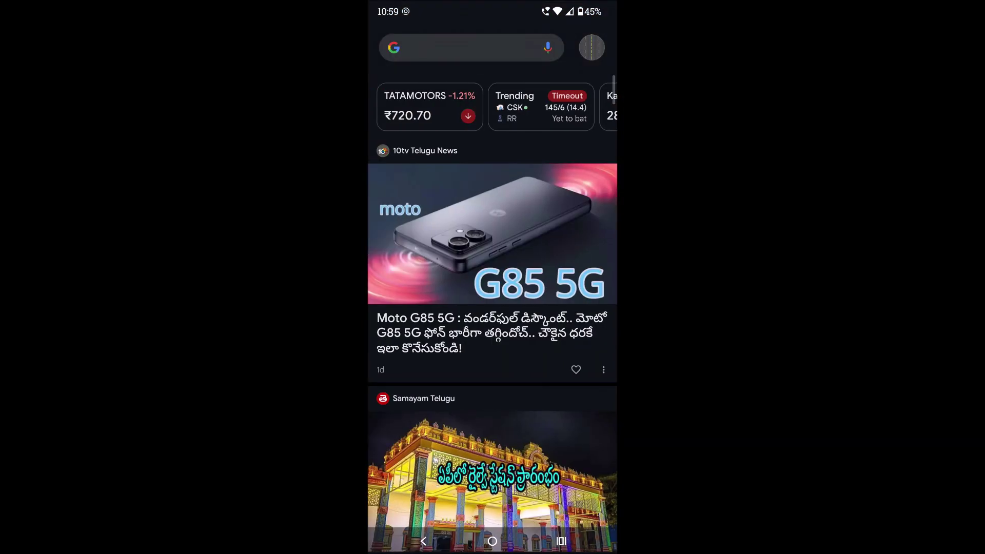
{"action": "left_click", "coordinate": [492, 542]}
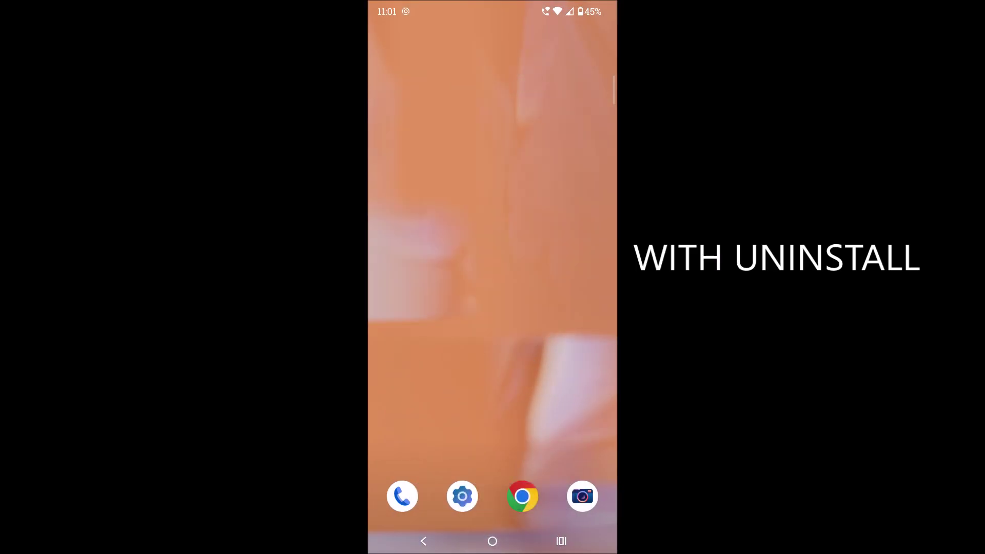
{"action": "left_click", "coordinate": [484, 319]}
{"action": "left_click_drag", "start_coordinate": [493, 385], "coordinate": [492, 154]}
{"action": "scroll", "coordinate": [481, 313], "scroll_direction": "down", "scroll_amount": 3}
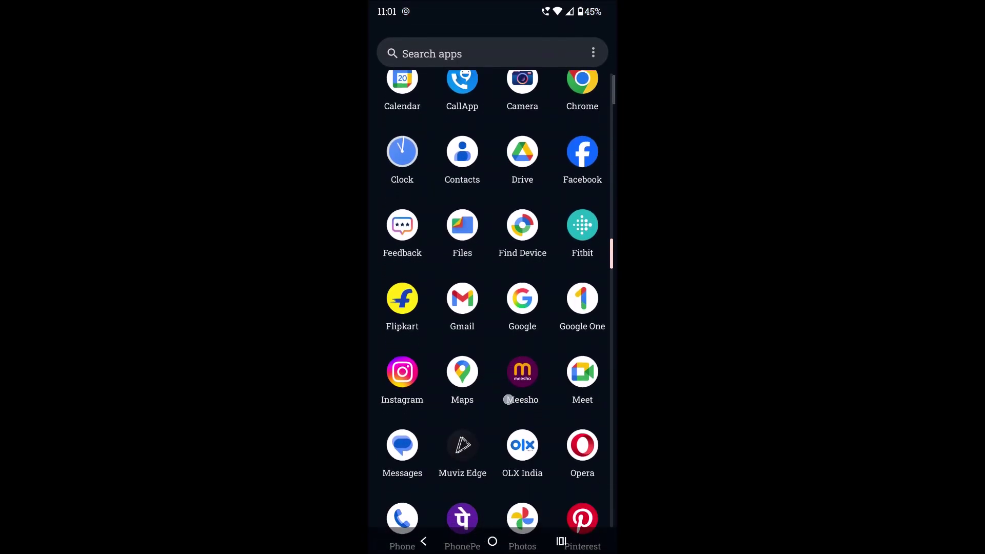
{"action": "scroll", "coordinate": [508, 400], "scroll_direction": "down", "scroll_amount": 2}
Reinstall Android Clock Widgets from the Play Store and return home while it downloads
{"action": "left_click", "coordinate": [408, 419]}
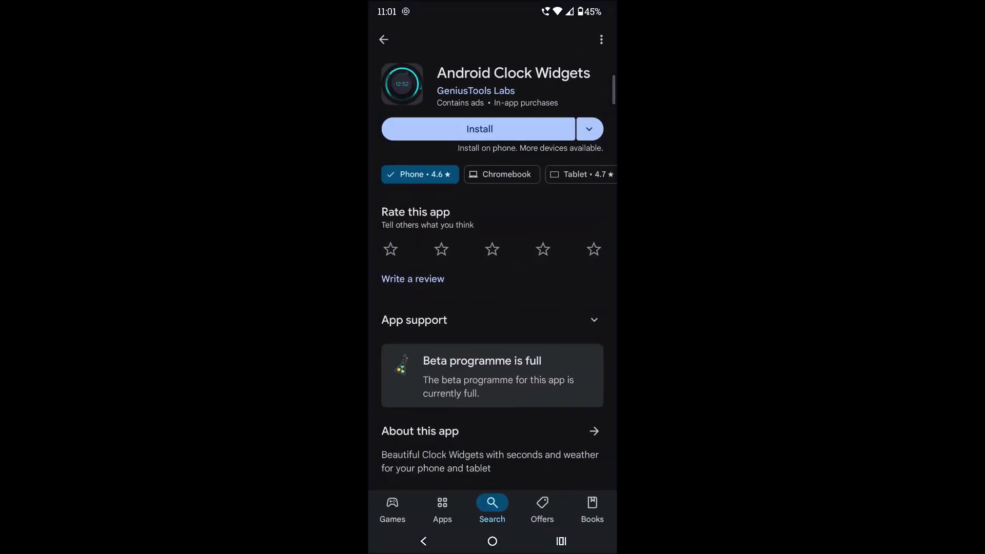
{"action": "left_click", "coordinate": [501, 129]}
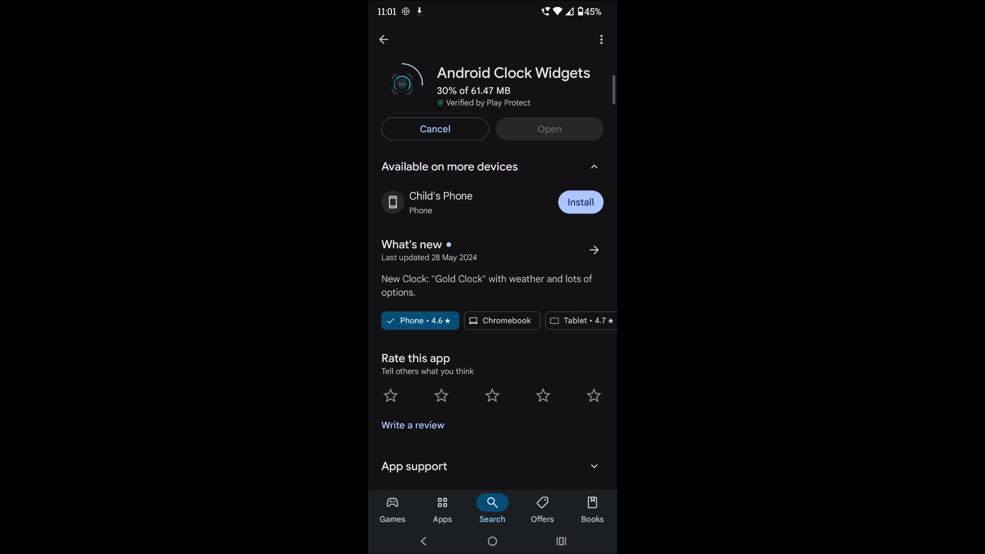
{"action": "left_click", "coordinate": [493, 541]}
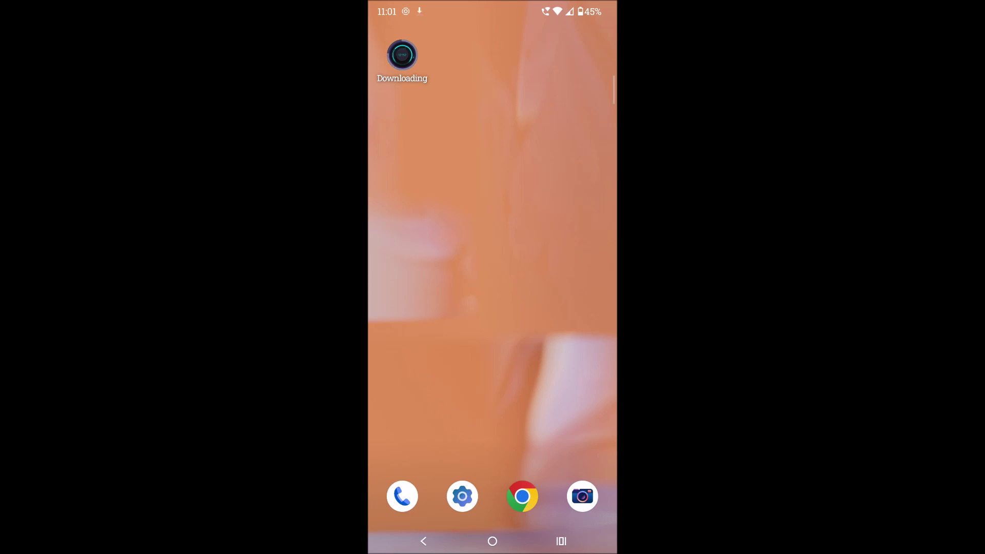
Go through the app drawer to the Play Store's Android Clock Widgets page
{"action": "left_click_drag", "start_coordinate": [518, 266], "coordinate": [519, 116]}
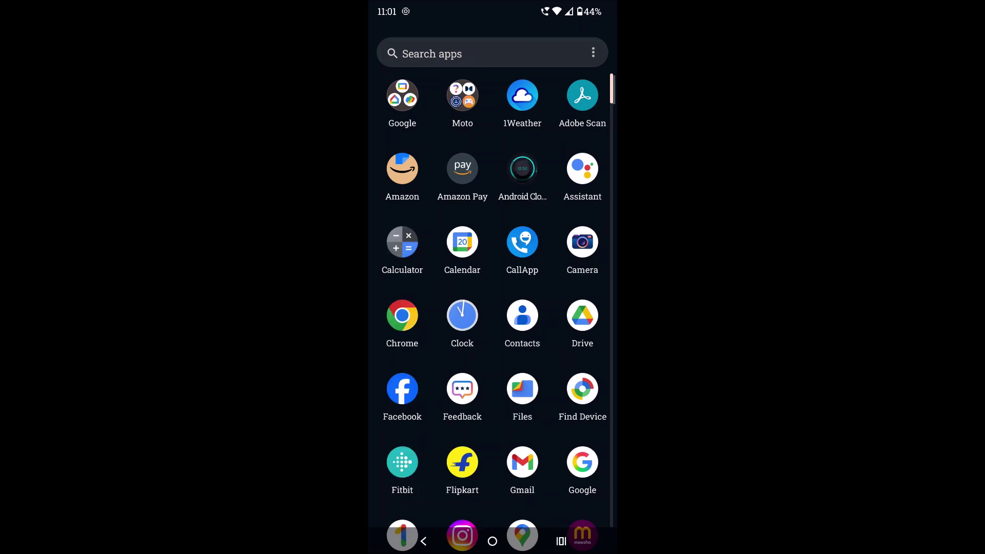
{"action": "left_click", "coordinate": [492, 541]}
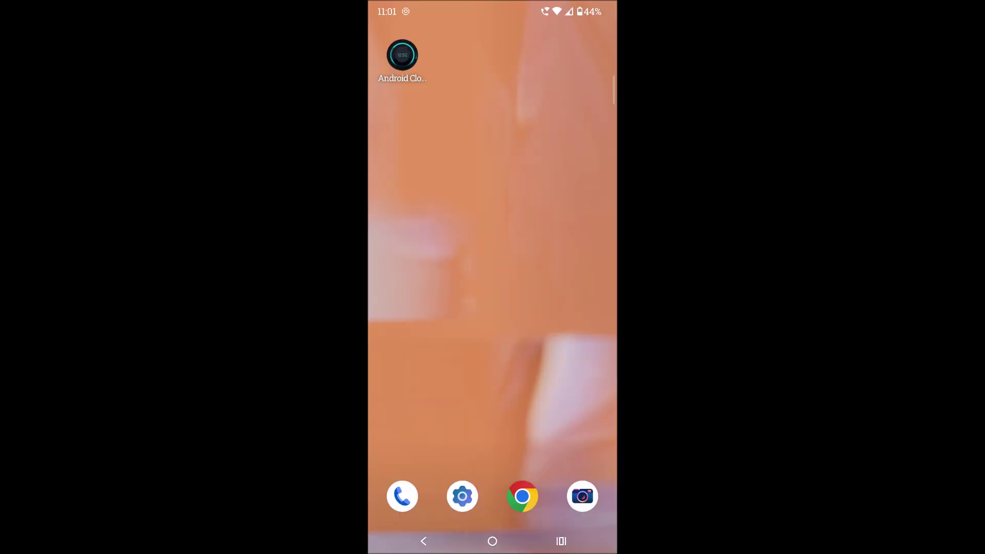
{"action": "left_click_drag", "start_coordinate": [517, 461], "coordinate": [517, 231]}
{"action": "scroll", "coordinate": [497, 275], "scroll_direction": "down", "scroll_amount": 3}
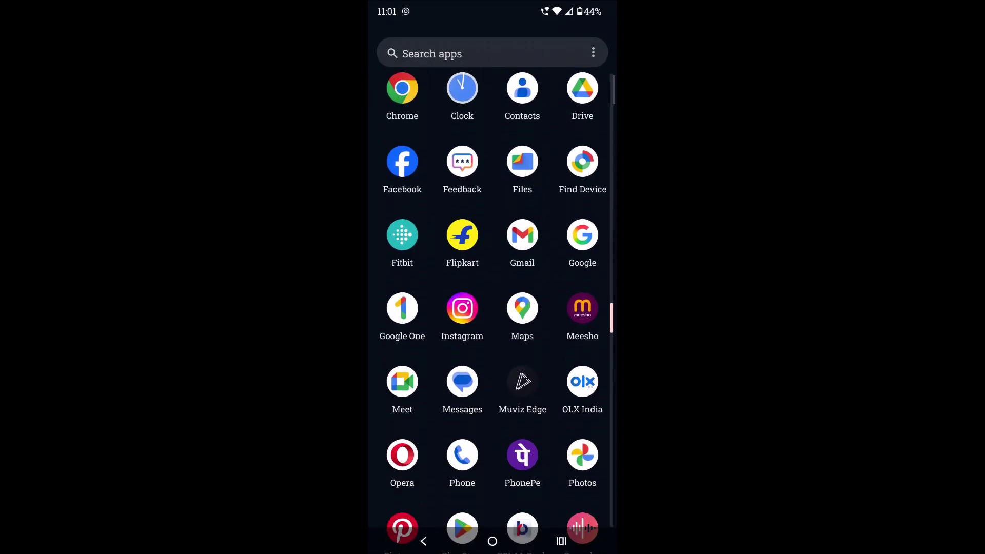
{"action": "scroll", "coordinate": [493, 308], "scroll_direction": "down", "scroll_amount": 2}
{"action": "left_click", "coordinate": [462, 468]}
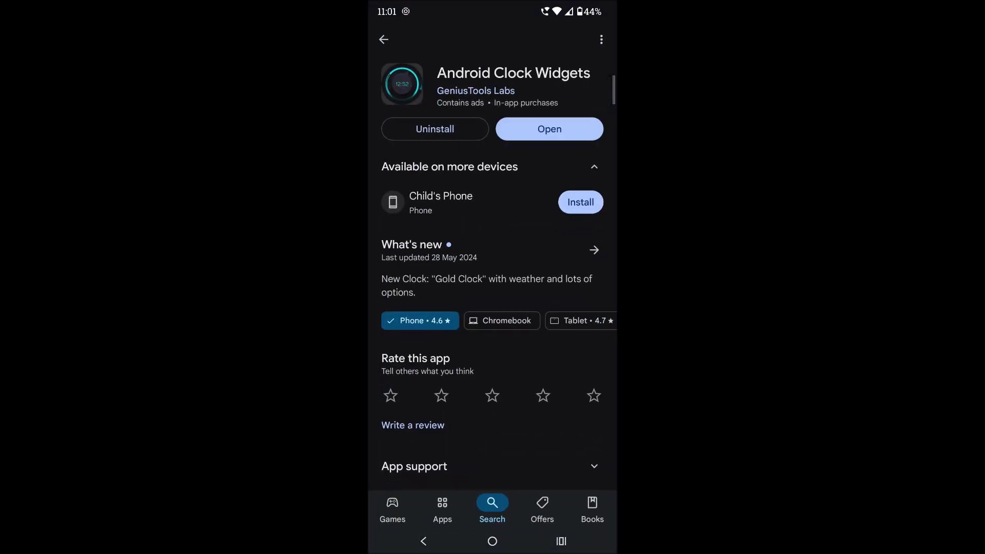
Launch Android Clock Widgets, allow it to always run in the background, and return home
{"action": "left_click", "coordinate": [549, 128]}
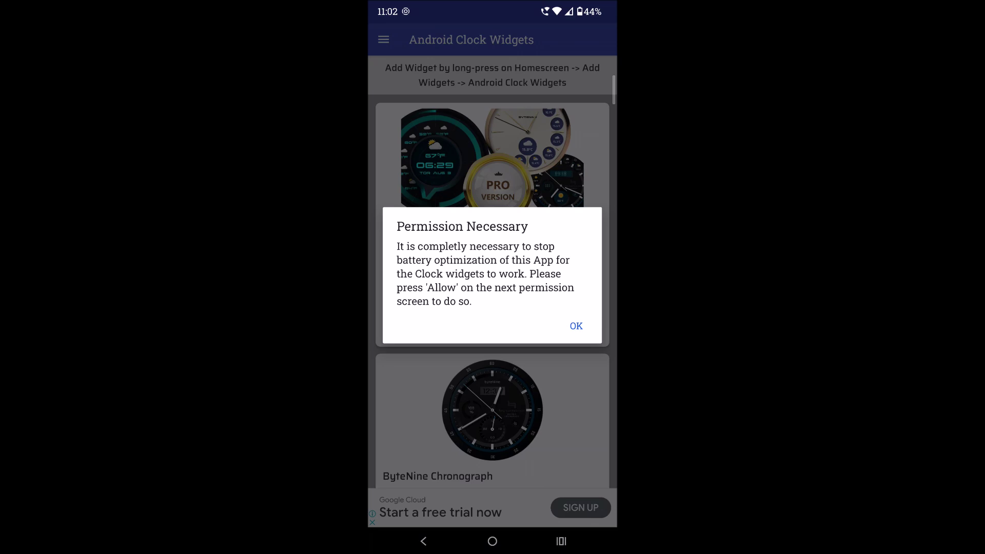
{"action": "left_click", "coordinate": [576, 326]}
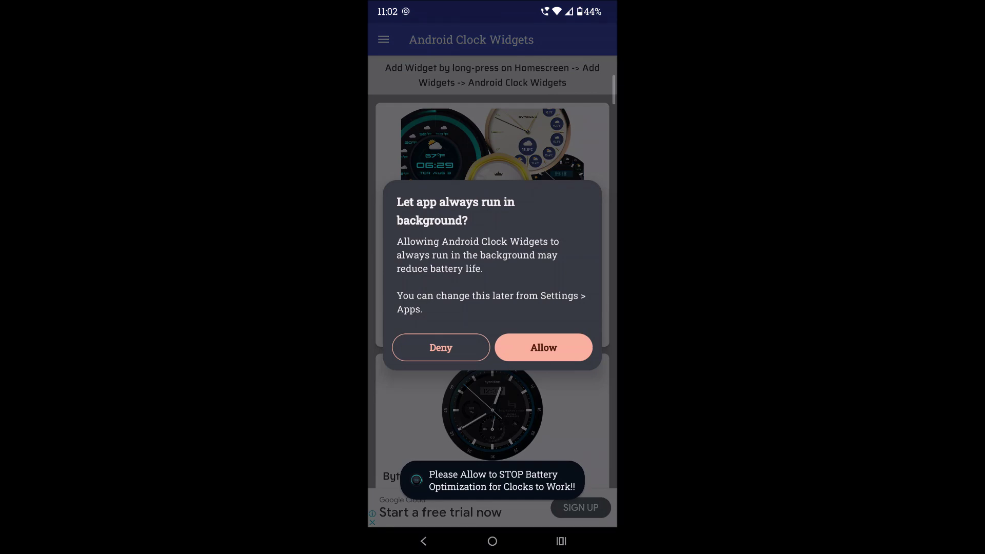
{"action": "left_click", "coordinate": [543, 348]}
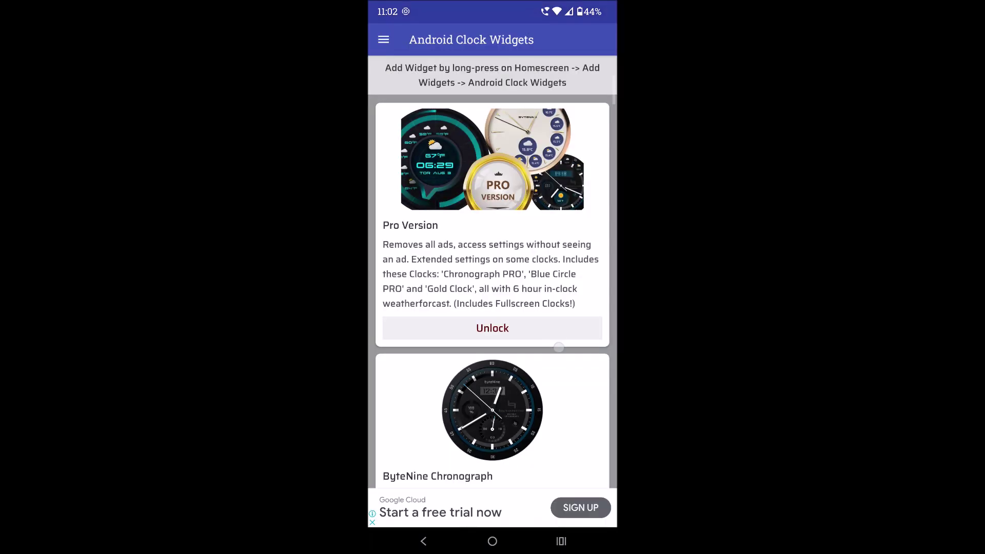
{"action": "left_click", "coordinate": [493, 541]}
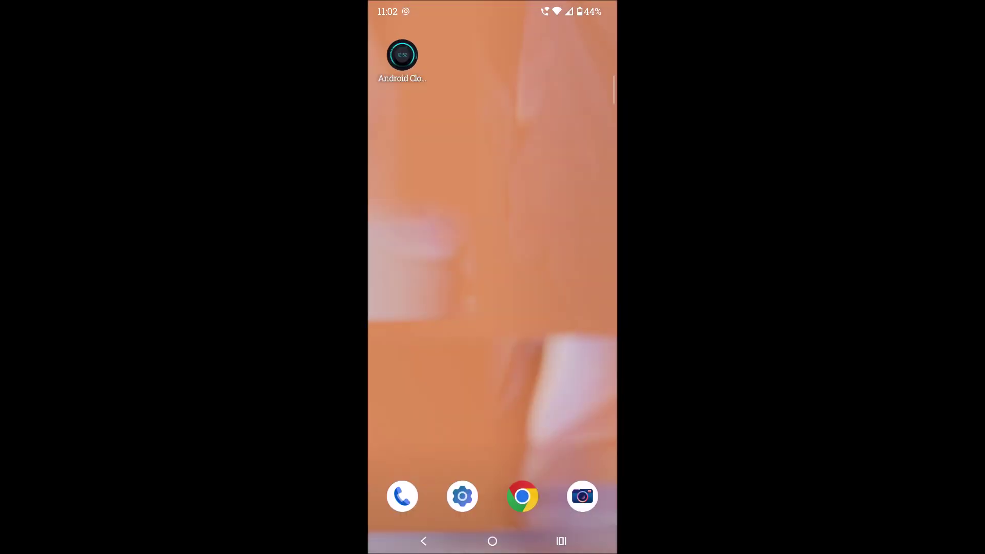
Expand the Android Clock Widgets collection in the widget list to place the TextLine clock
{"action": "left_click", "coordinate": [517, 252]}
{"action": "left_click", "coordinate": [514, 184]}
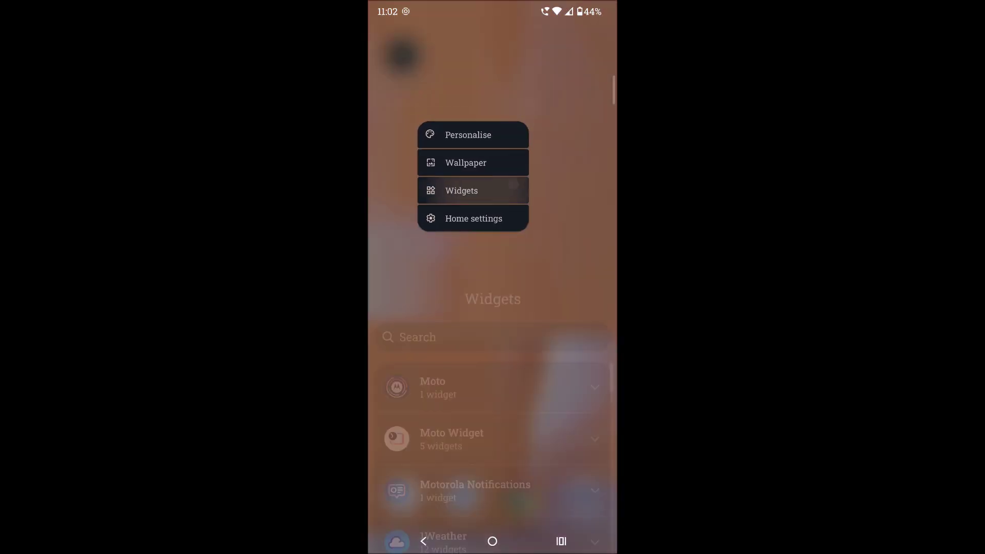
{"action": "left_click", "coordinate": [493, 399]}
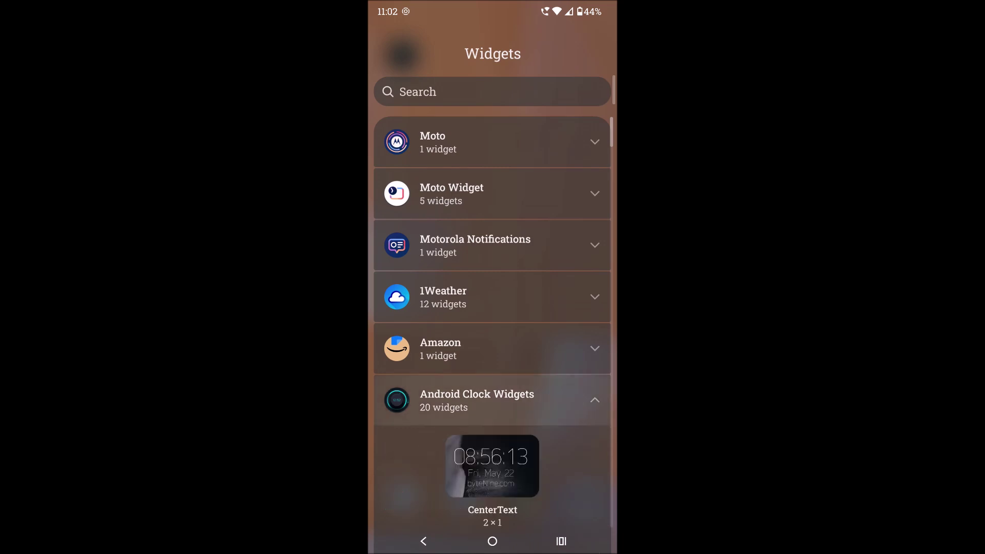
{"action": "scroll", "coordinate": [554, 308], "scroll_direction": "down", "scroll_amount": 5}
{"action": "mouse_move", "coordinate": [541, 293]}
{"action": "left_mouse_down"}
{"action": "mouse_move", "coordinate": [527, 163]}
{"action": "mouse_move", "coordinate": [504, 151]}
{"action": "left_mouse_up"}
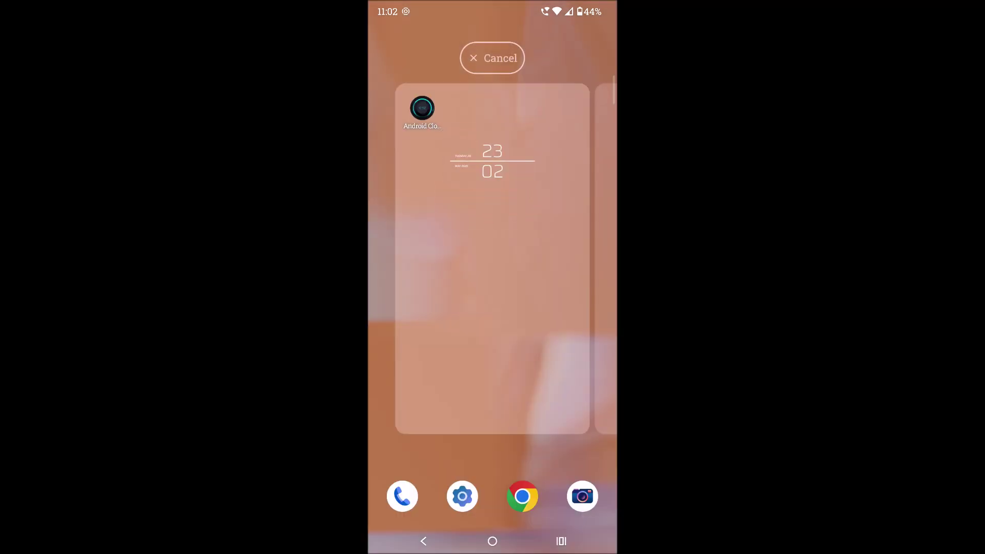
Remove the Android Clock Widgets app icon from the home screen
{"action": "left_click_drag", "start_coordinate": [402, 55], "coordinate": [459, 62]}
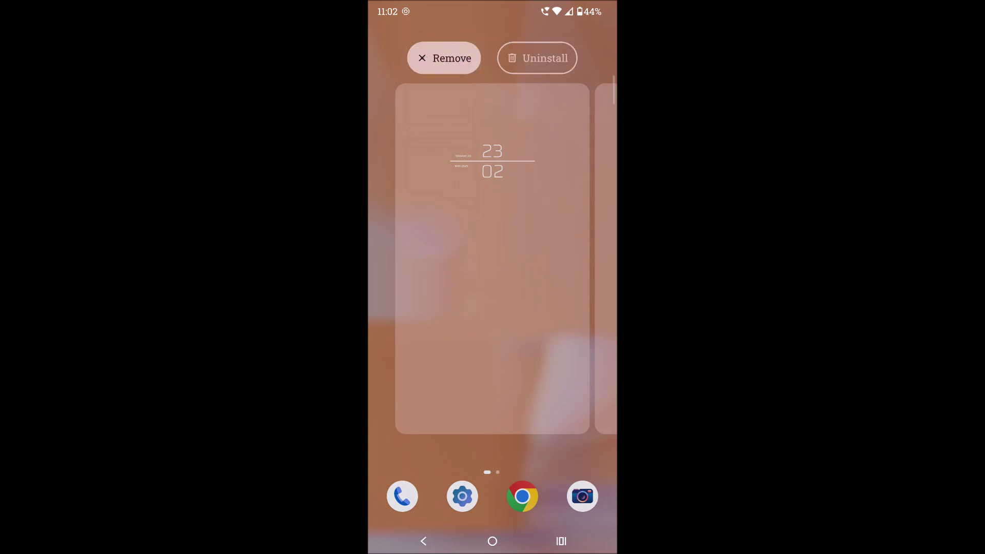
{"action": "left_click_drag", "start_coordinate": [534, 298], "coordinate": [534, 298]}
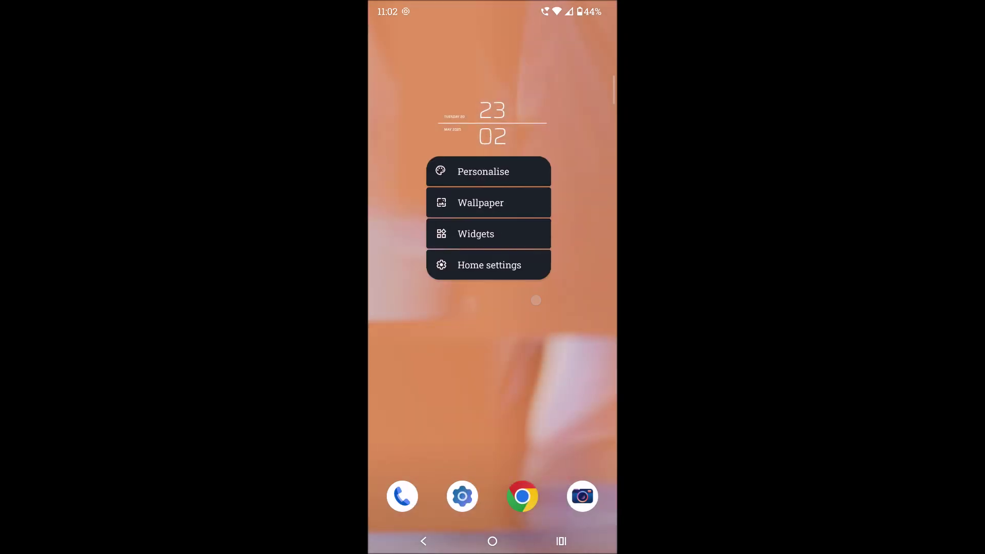
Expand the Android Clock Widgets collection again to add the SimpleBar clock below TextLine
{"action": "left_click", "coordinate": [534, 226]}
{"action": "left_click_drag", "start_coordinate": [527, 404], "coordinate": [526, 310]}
{"action": "left_click", "coordinate": [544, 298]}
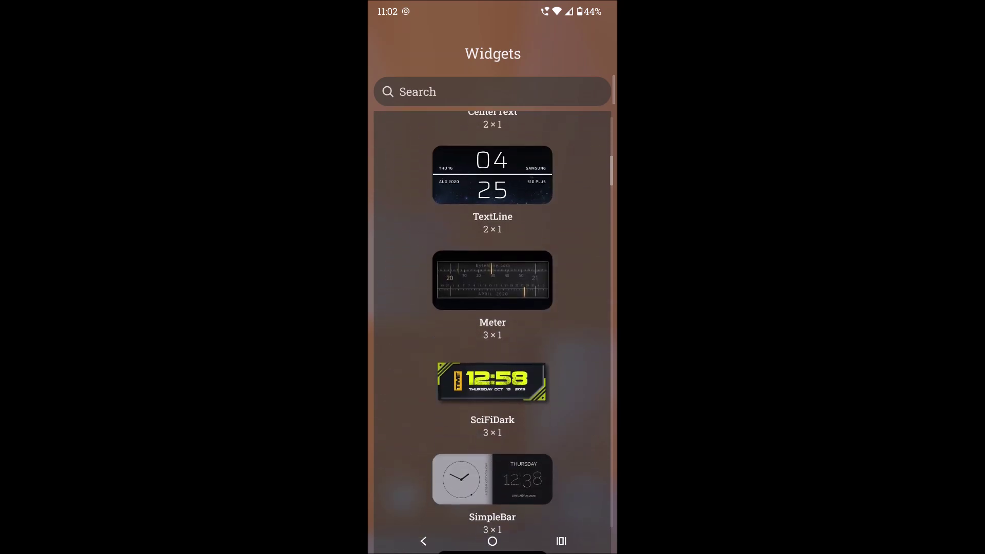
{"action": "mouse_move", "coordinate": [554, 405]}
{"action": "left_mouse_down"}
{"action": "mouse_move", "coordinate": [546, 283]}
{"action": "mouse_move", "coordinate": [460, 275]}
{"action": "mouse_move", "coordinate": [452, 255]}
{"action": "left_mouse_up"}
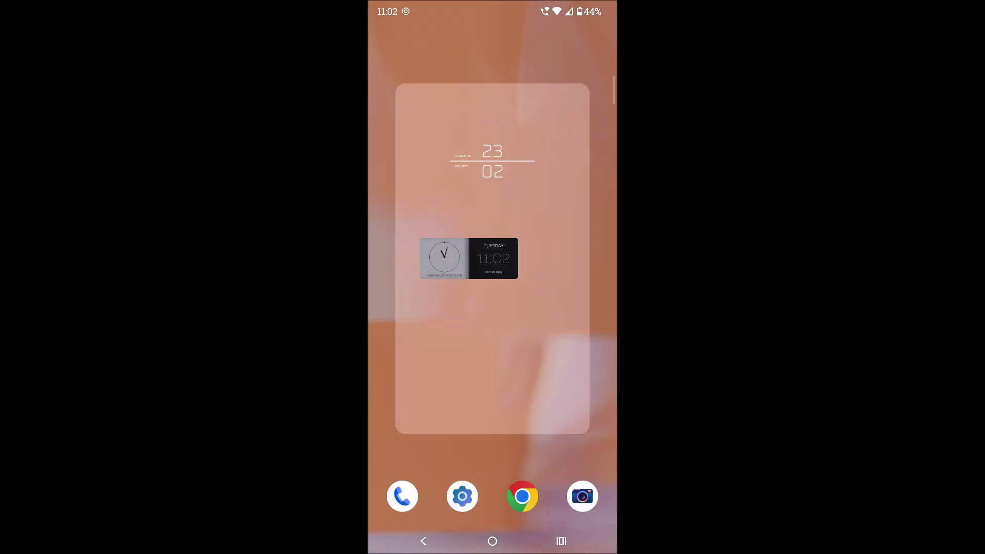